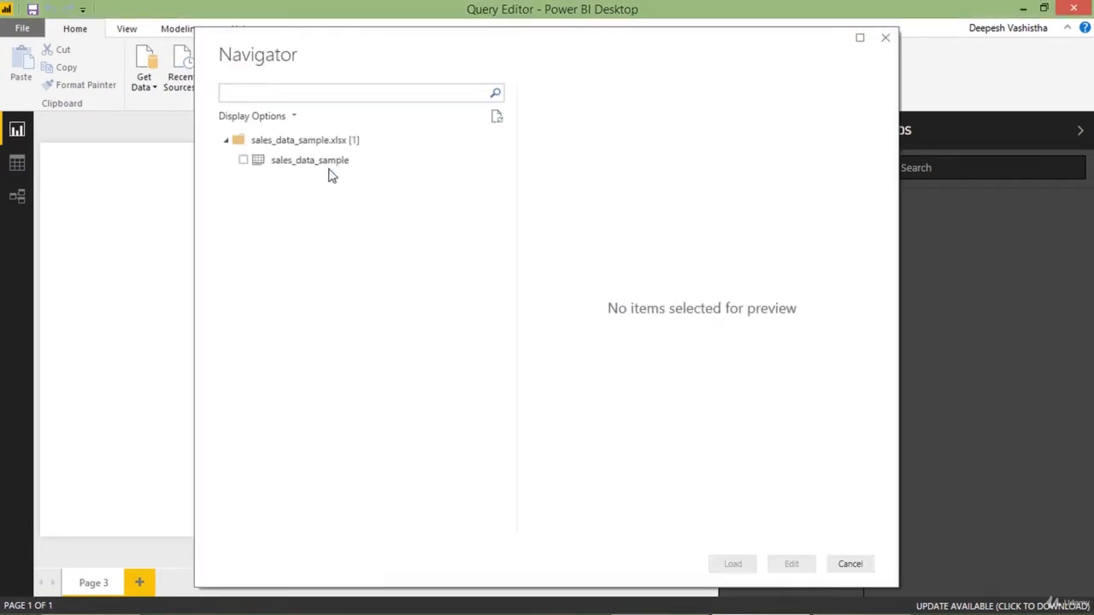
# - Load the sales_data_sample sheet from sales_data_sample.xlsx and open its query for editing
pyautogui.click(244, 162)
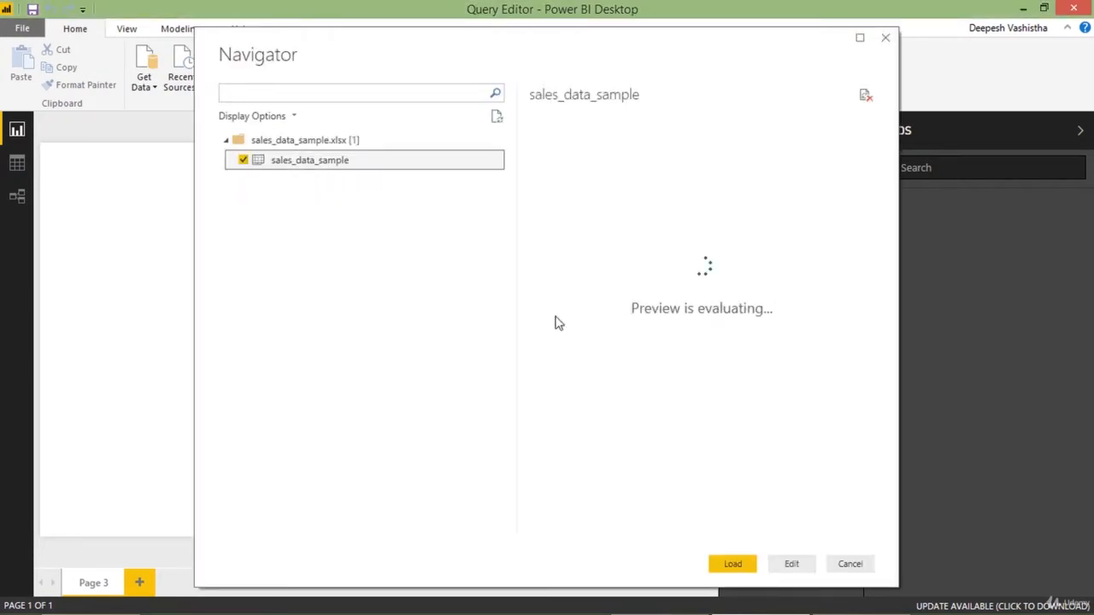
pyautogui.click(733, 564)
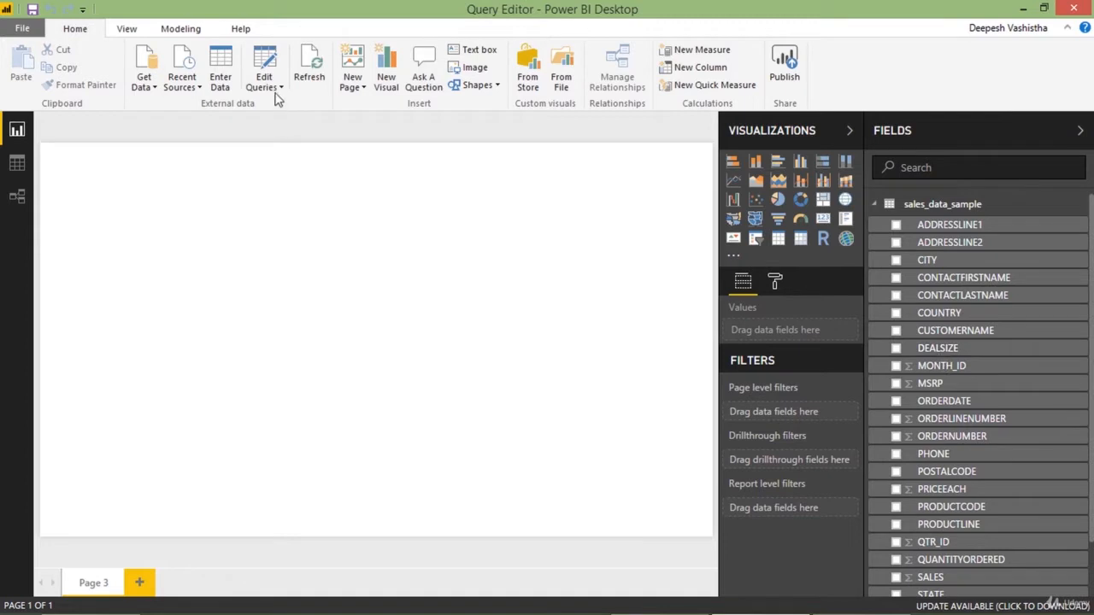
pyautogui.click(278, 65)
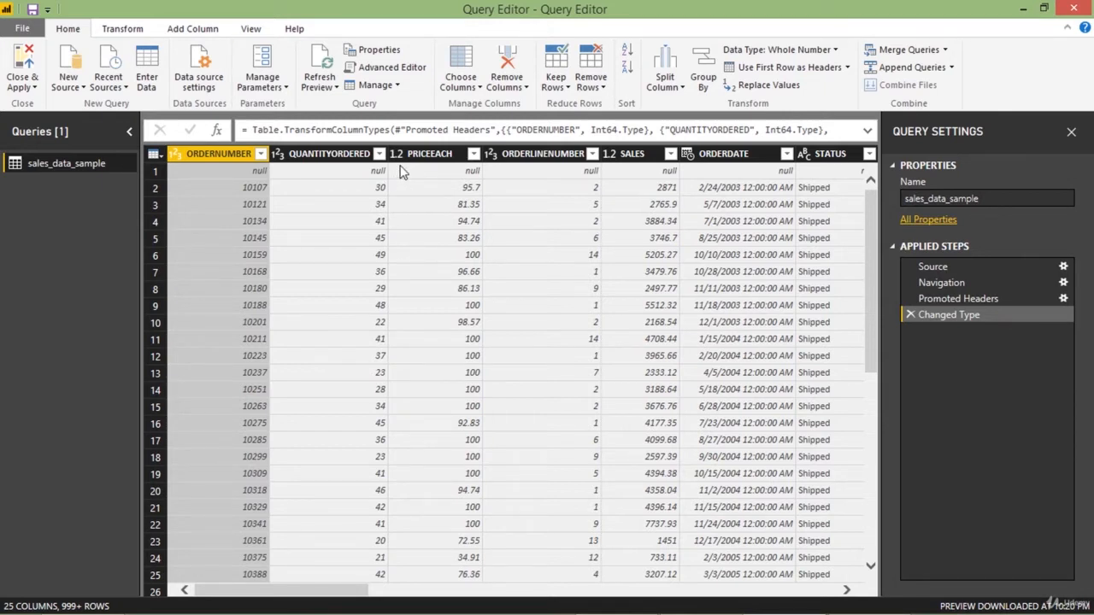
# - Examine the data types of the columns, including ORDERNUMBER, QUANTITYORDERED, ORDERLINENUMBER and ORDERDATE, and the type options for ORDERNUMBER
pyautogui.click(316, 157)
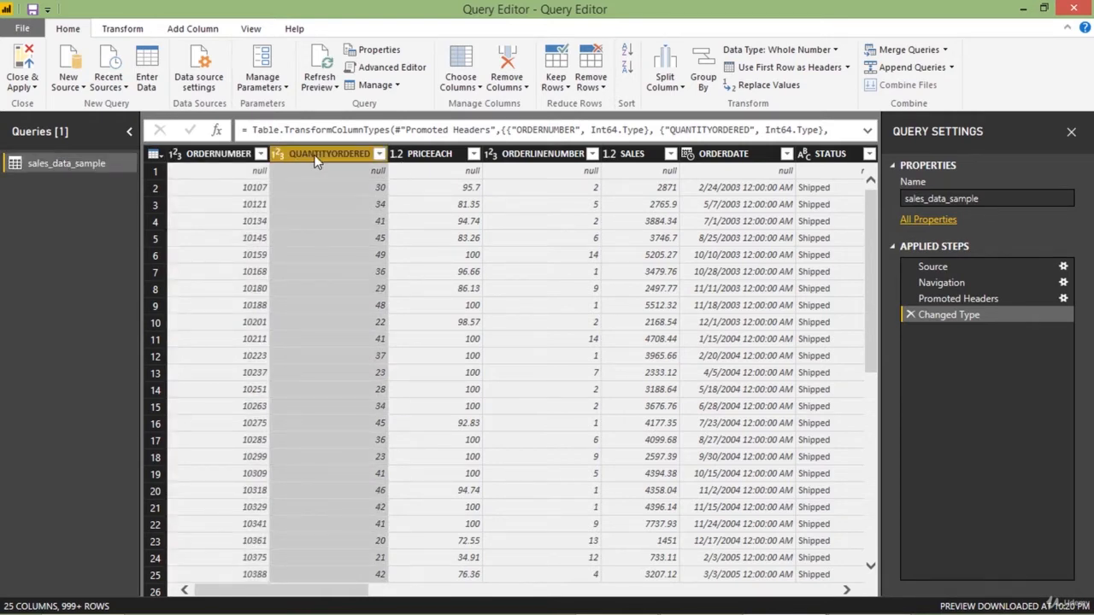
pyautogui.click(237, 170)
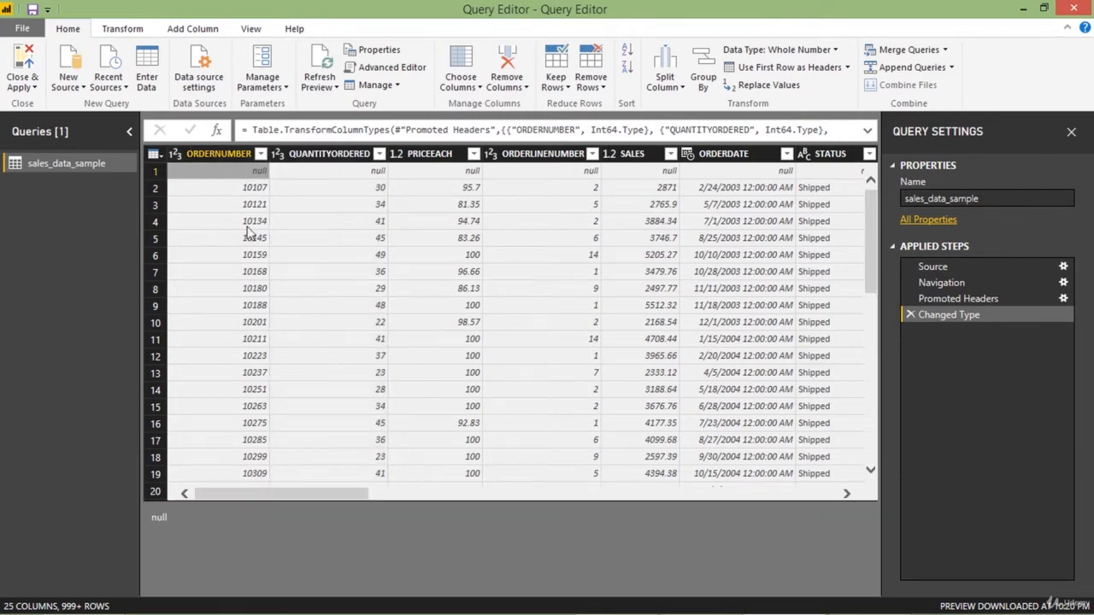
pyautogui.click(220, 154)
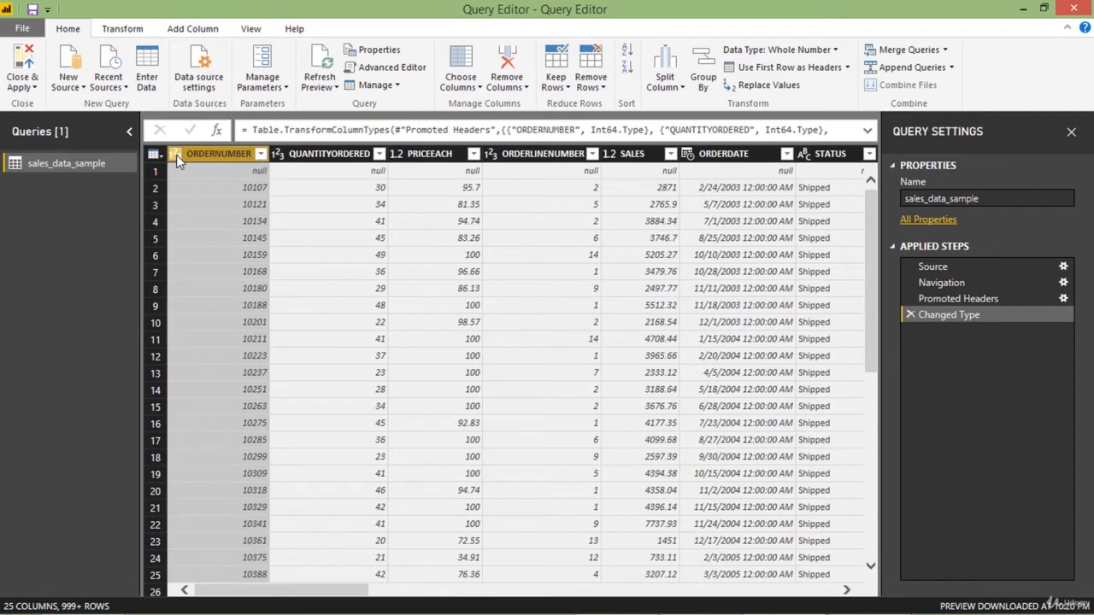
pyautogui.click(316, 154)
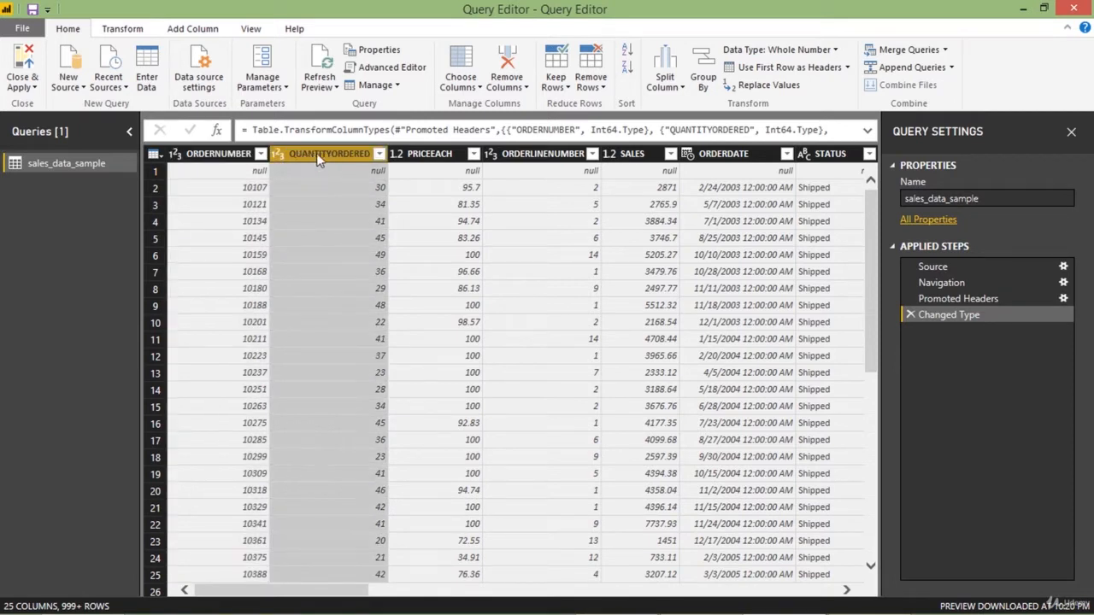
pyautogui.click(543, 154)
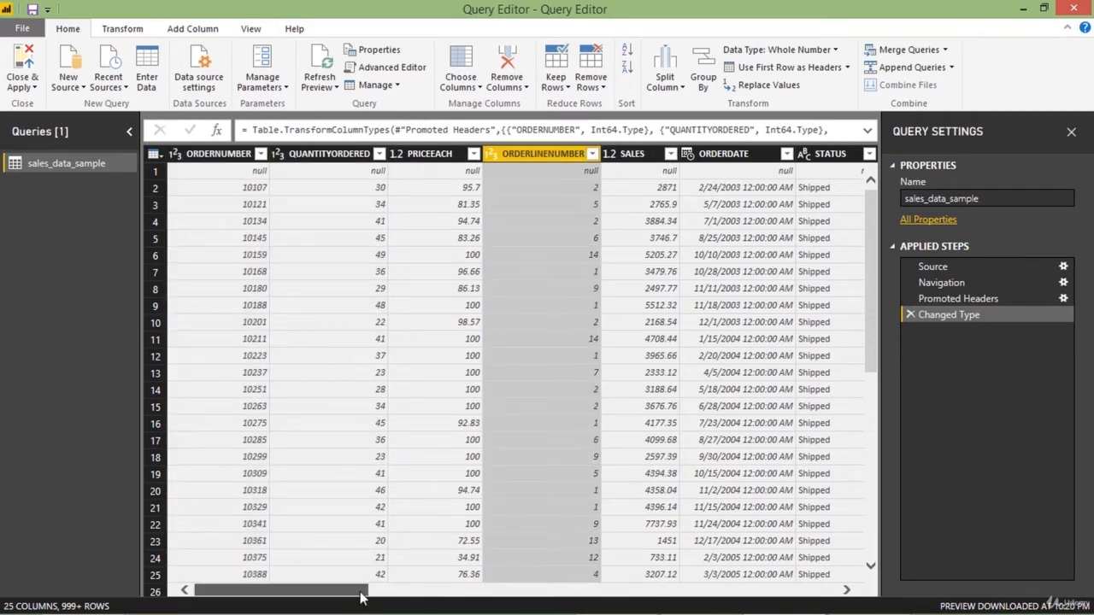
pyautogui.moveTo(360, 596); pyautogui.dragTo(456, 589)
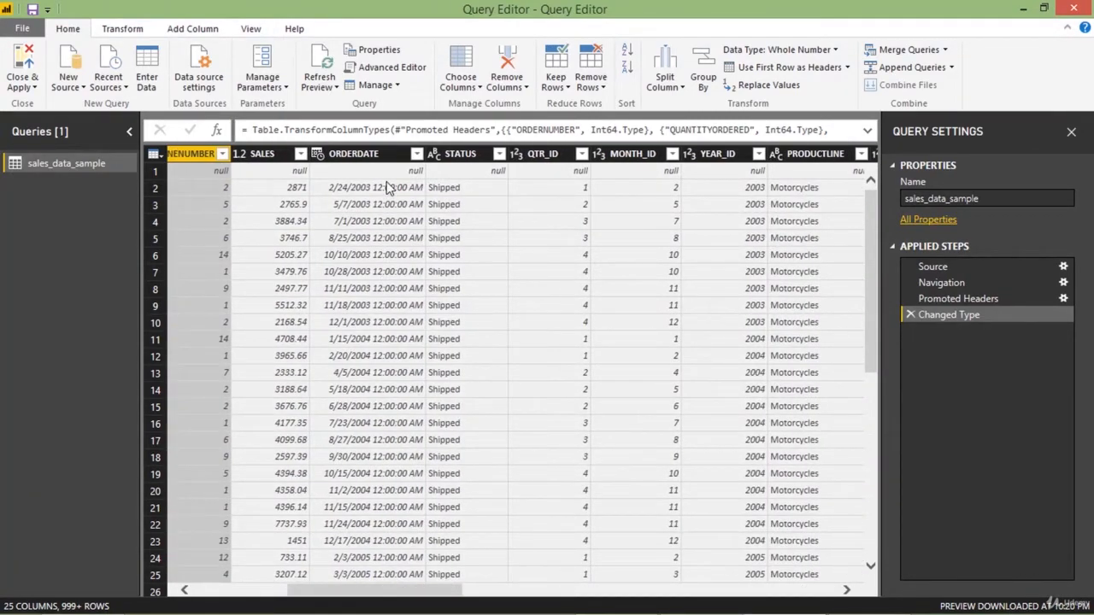
pyautogui.click(367, 158)
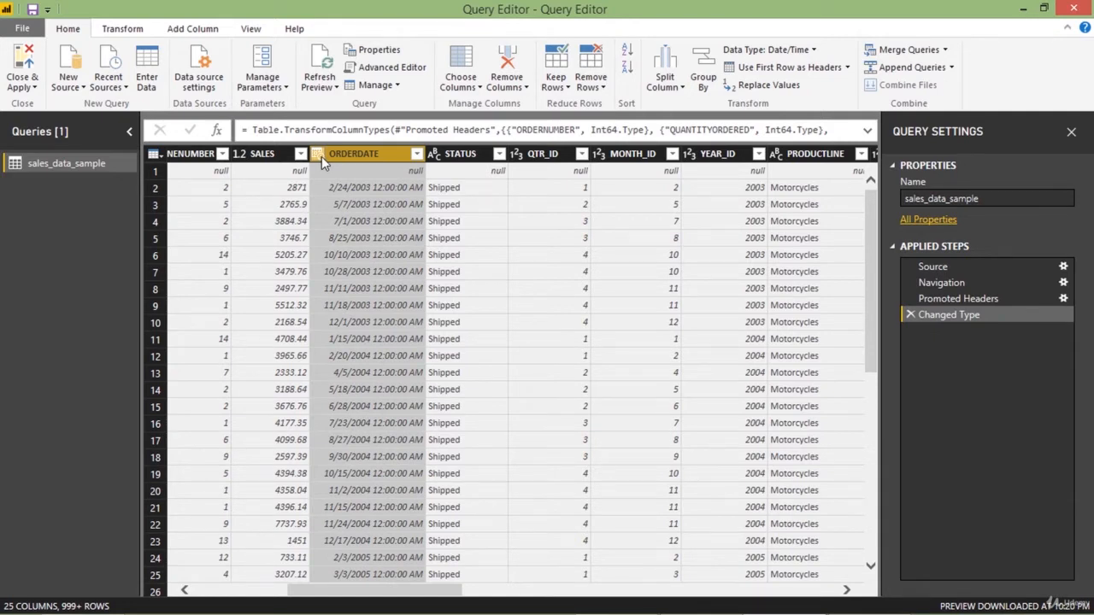
pyautogui.moveTo(399, 589); pyautogui.dragTo(293, 583)
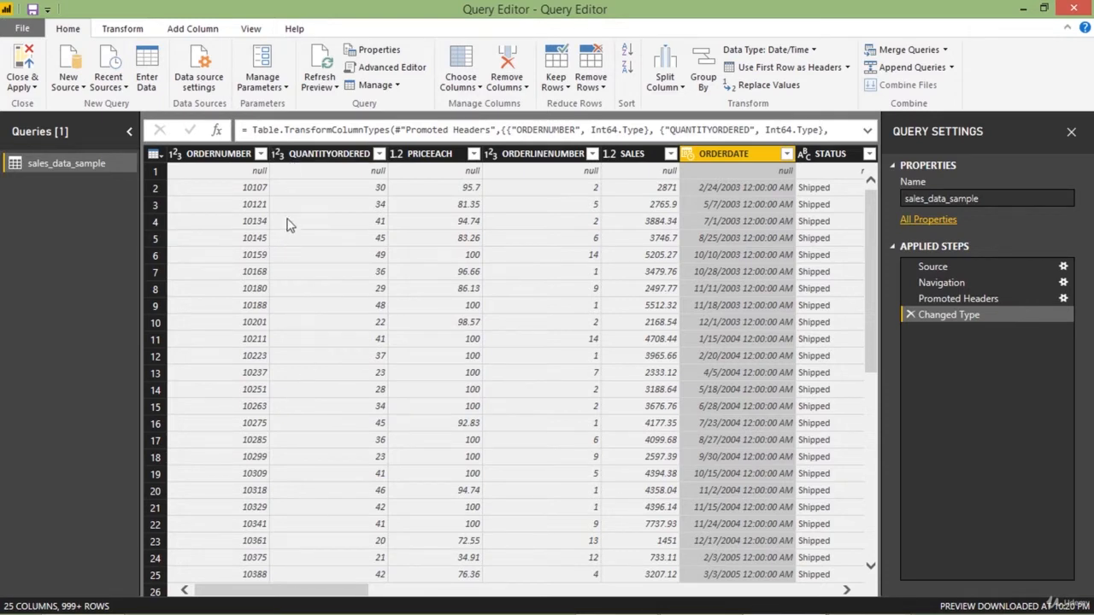
pyautogui.click(175, 155)
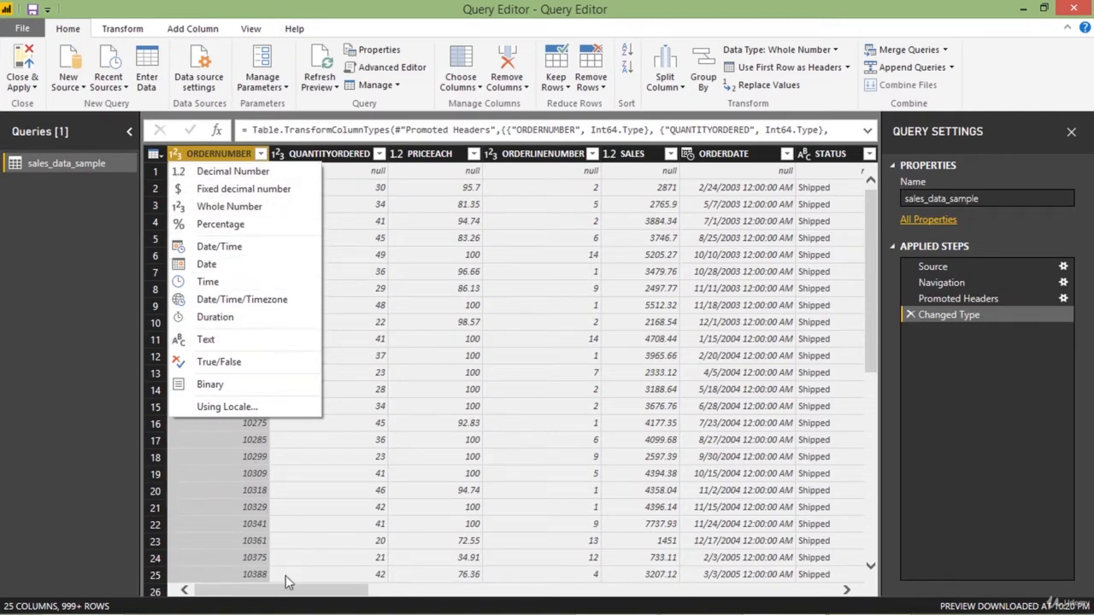
pyautogui.moveTo(295, 592); pyautogui.dragTo(490, 589)
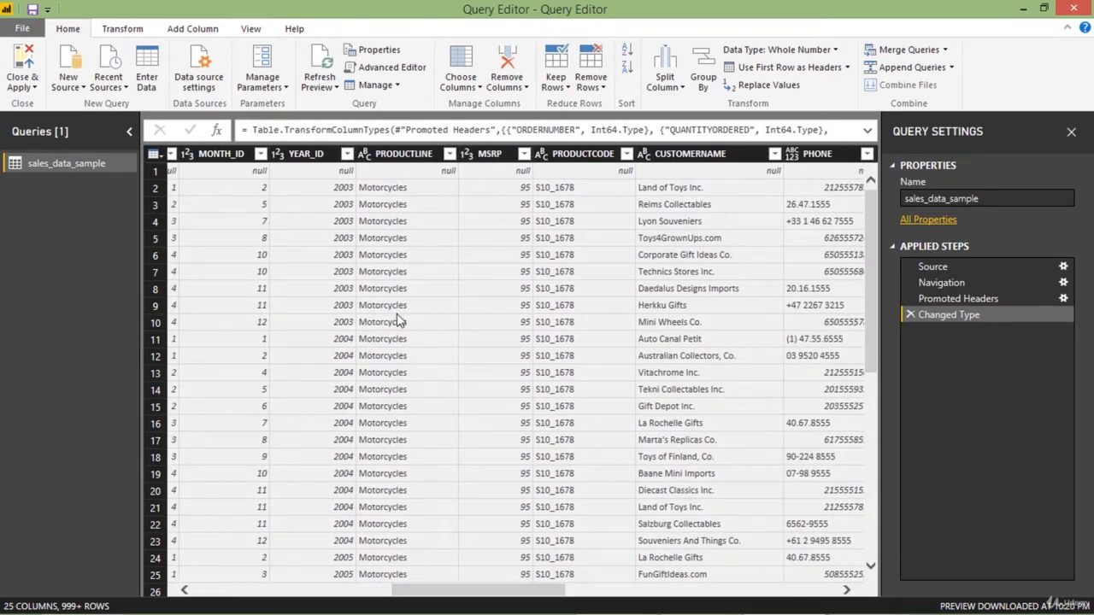
pyautogui.moveTo(525, 588); pyautogui.dragTo(340, 579)
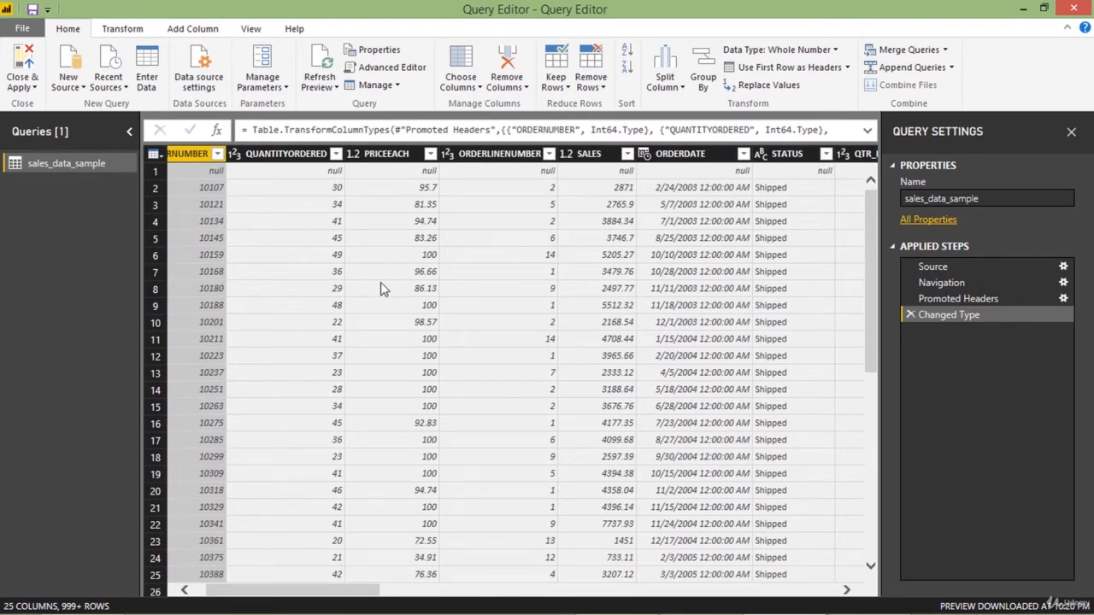
# - Sort the table by QUANTITYORDERED in ascending order and switch the sort to descending
pyautogui.click(309, 157)
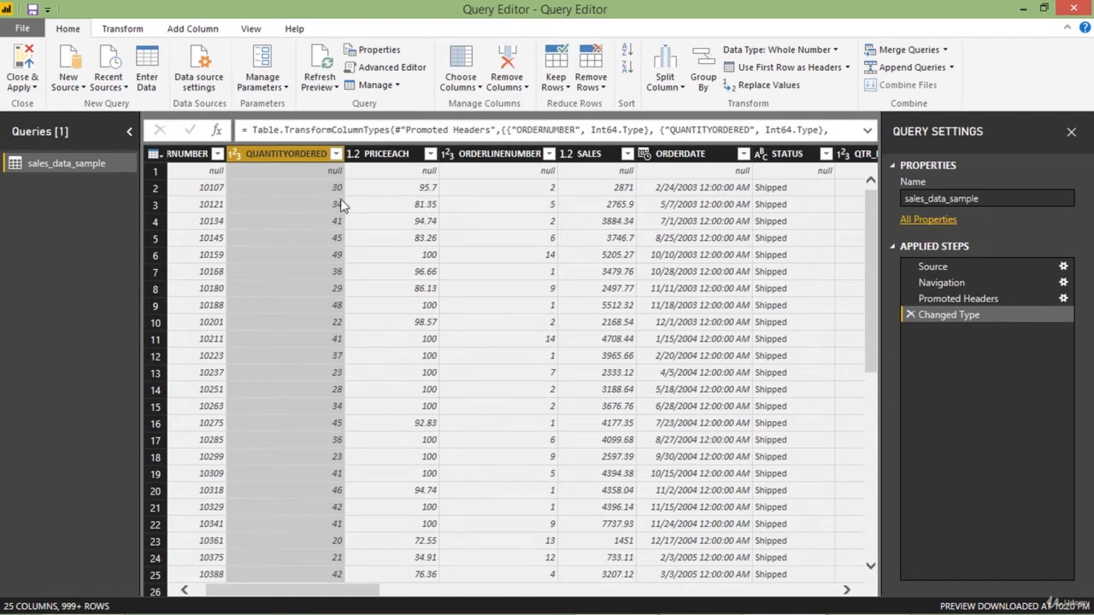
pyautogui.click(628, 54)
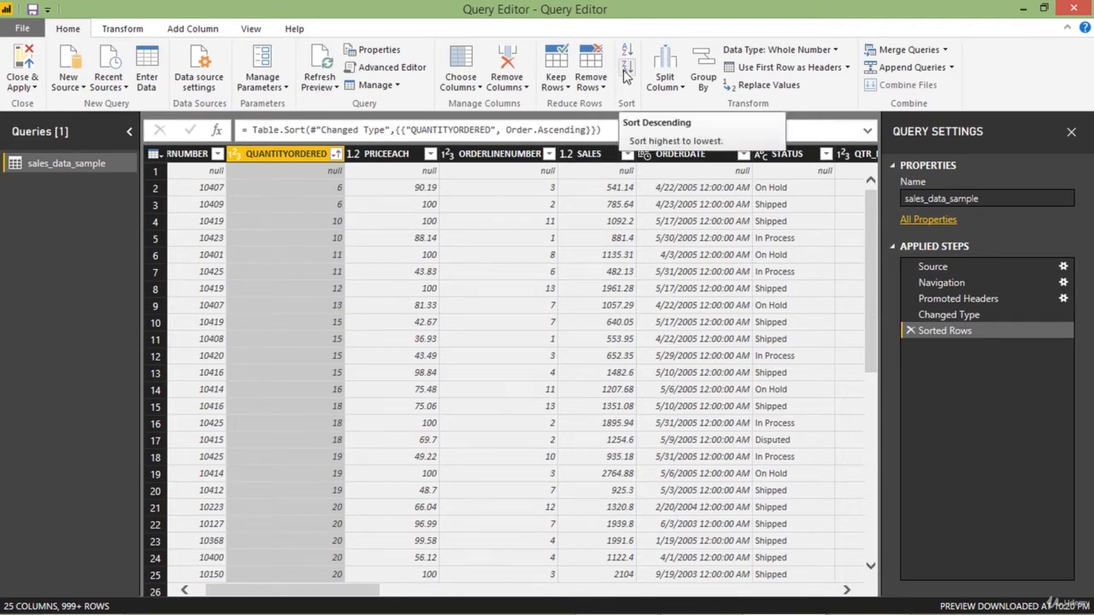
pyautogui.click(626, 76)
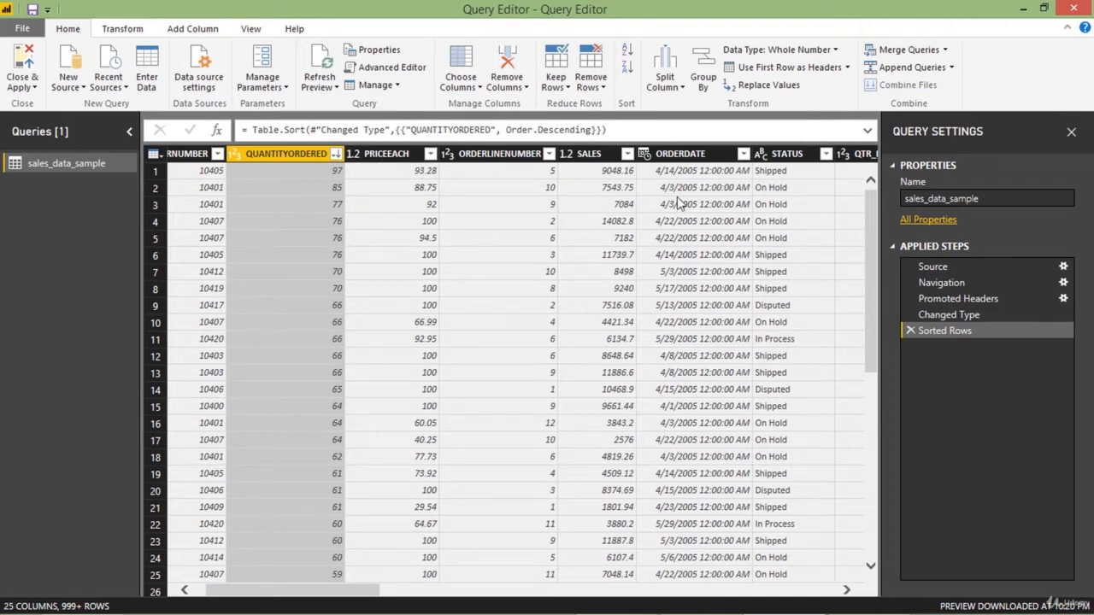
# - Compare the table at the Changed Type and Sorted Rows applied steps
pyautogui.click(953, 316)
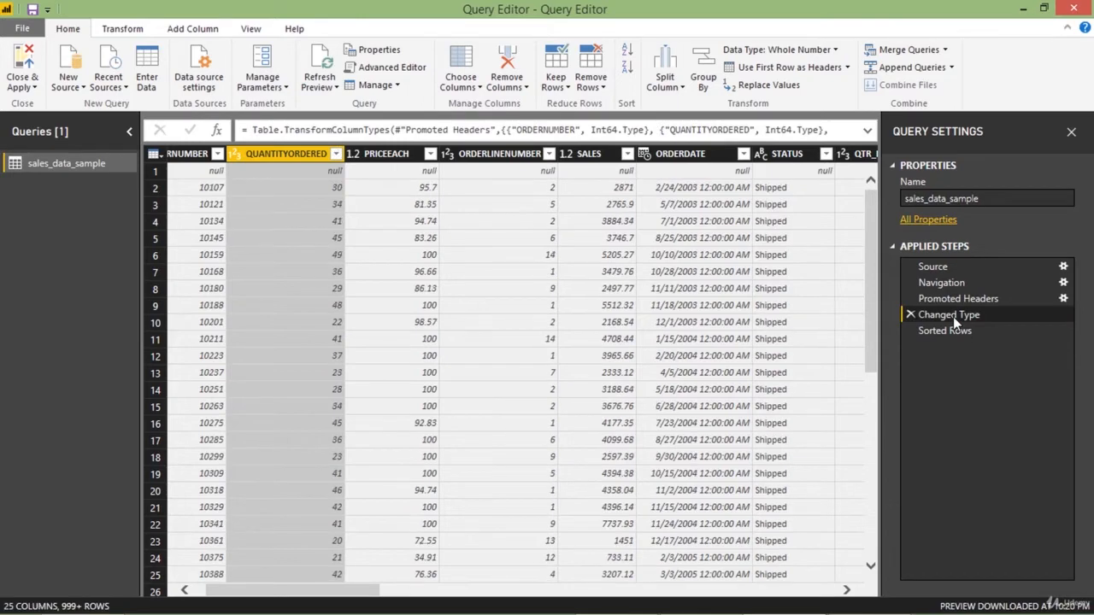
pyautogui.click(959, 332)
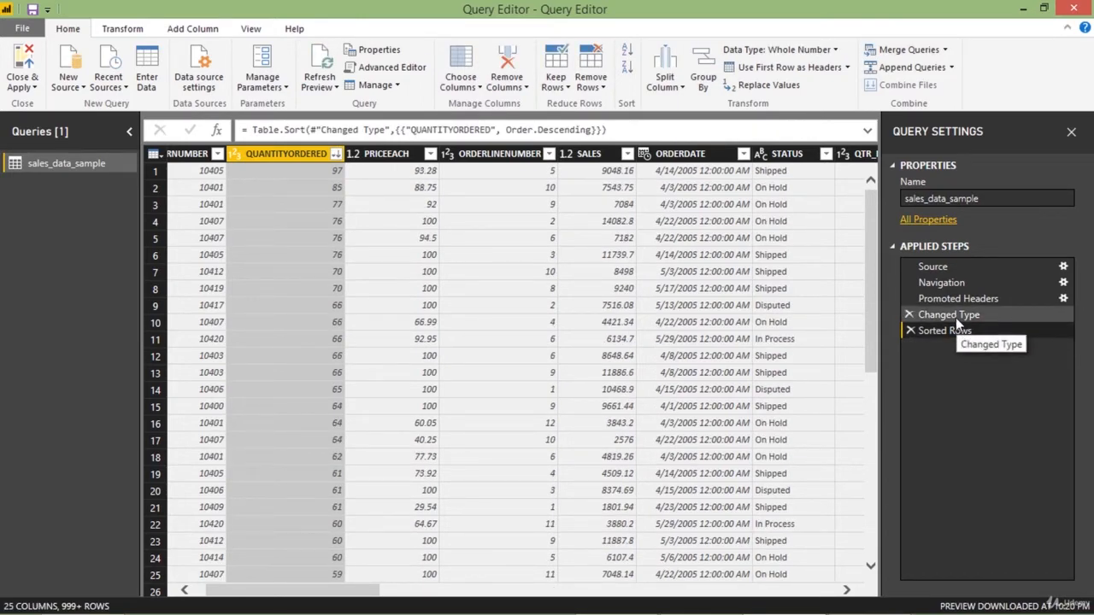
pyautogui.click(953, 313)
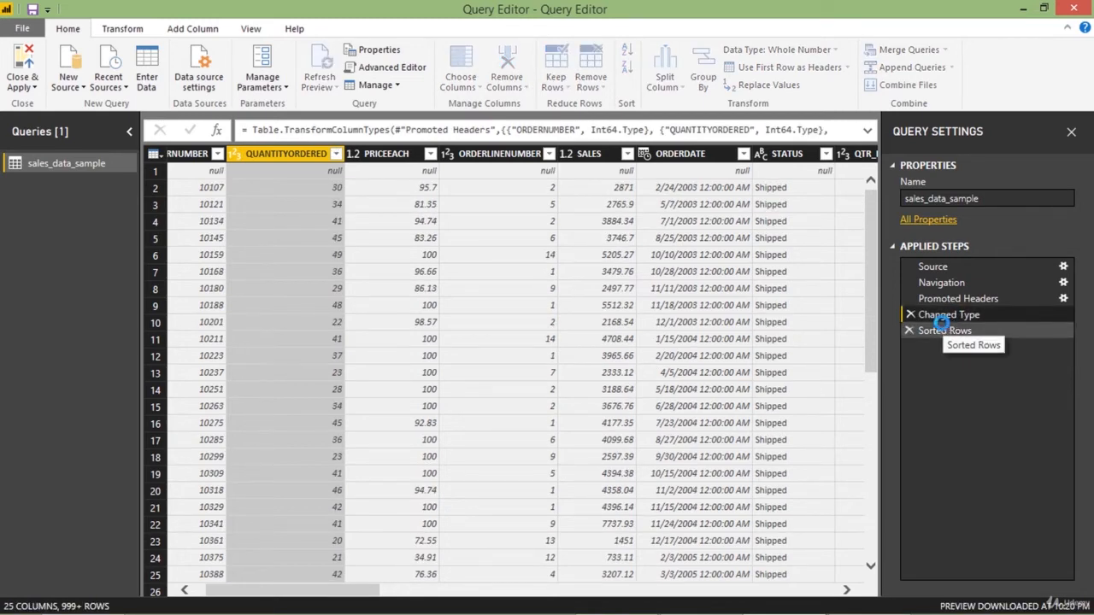
pyautogui.click(942, 326)
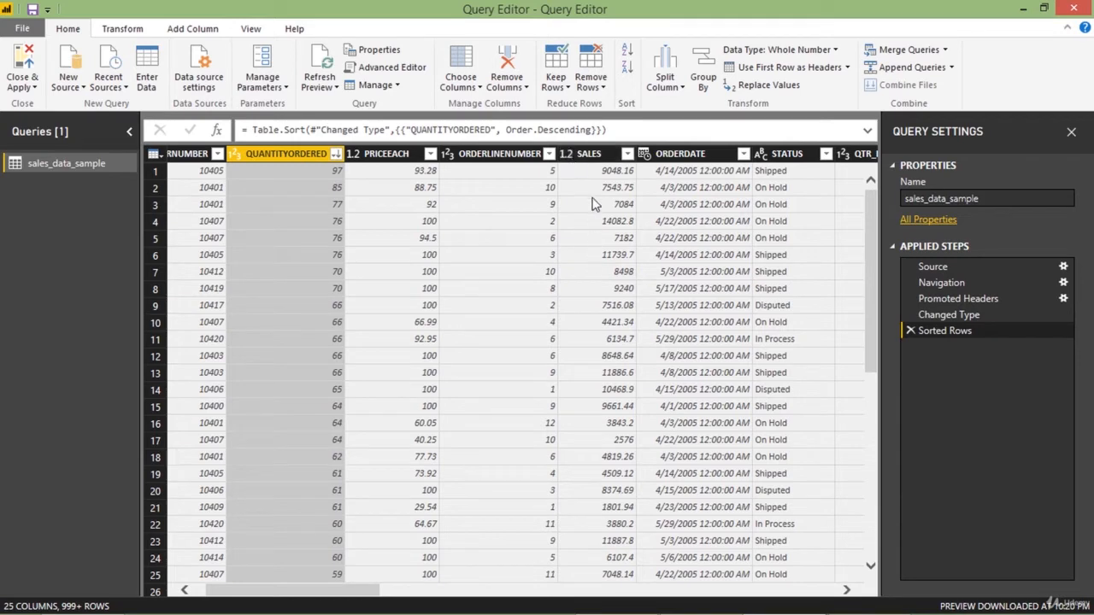
# - Change the SALES column's data type to Text, and delete that type change and the Sorted Rows step from the query
pyautogui.click(566, 155)
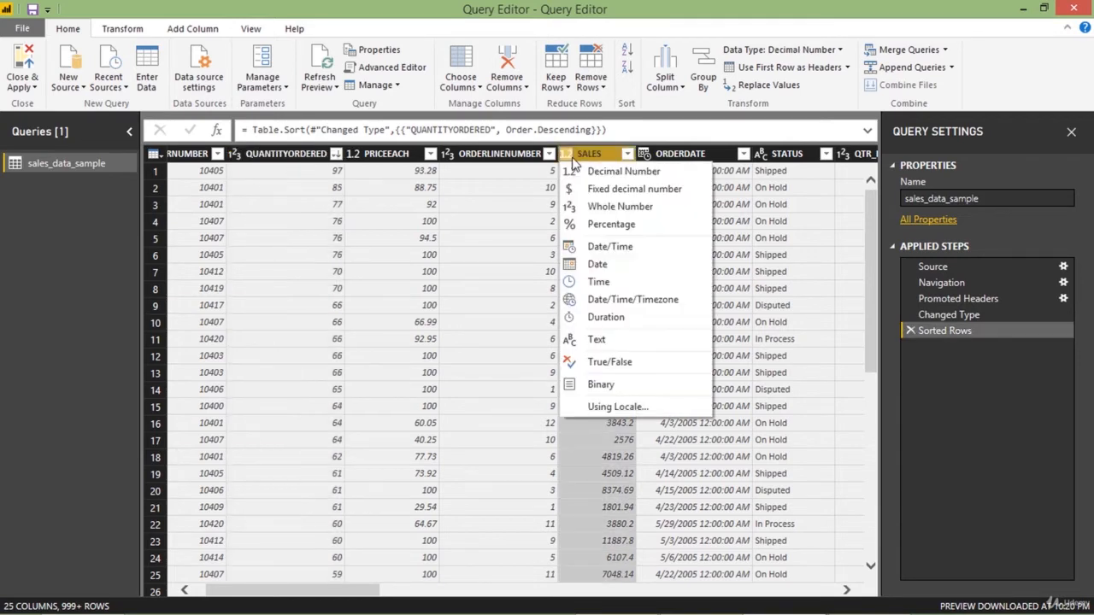
pyautogui.click(599, 337)
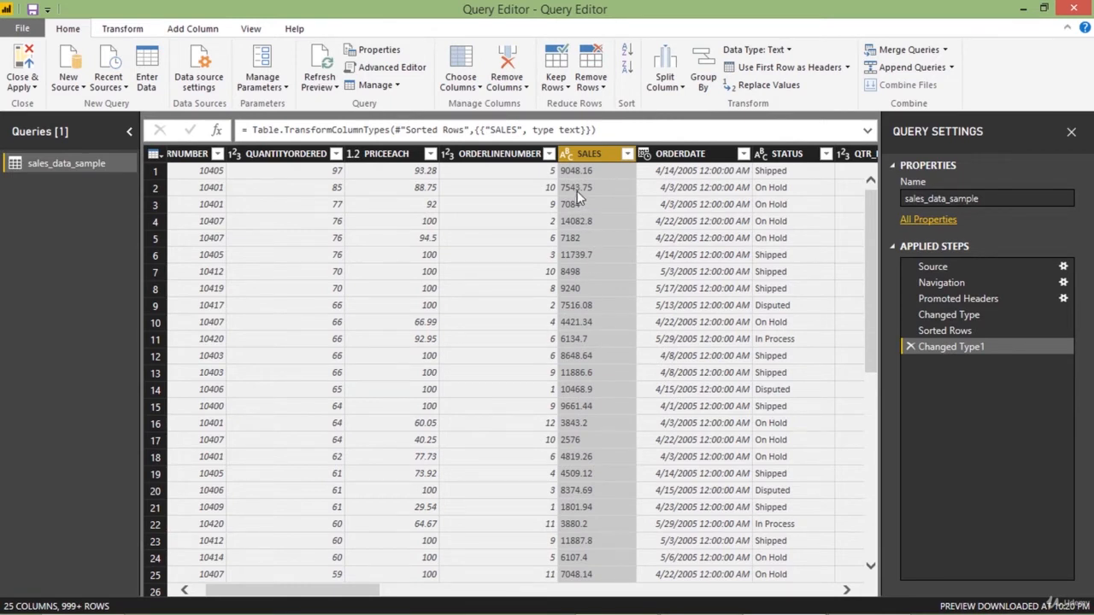
pyautogui.click(911, 345)
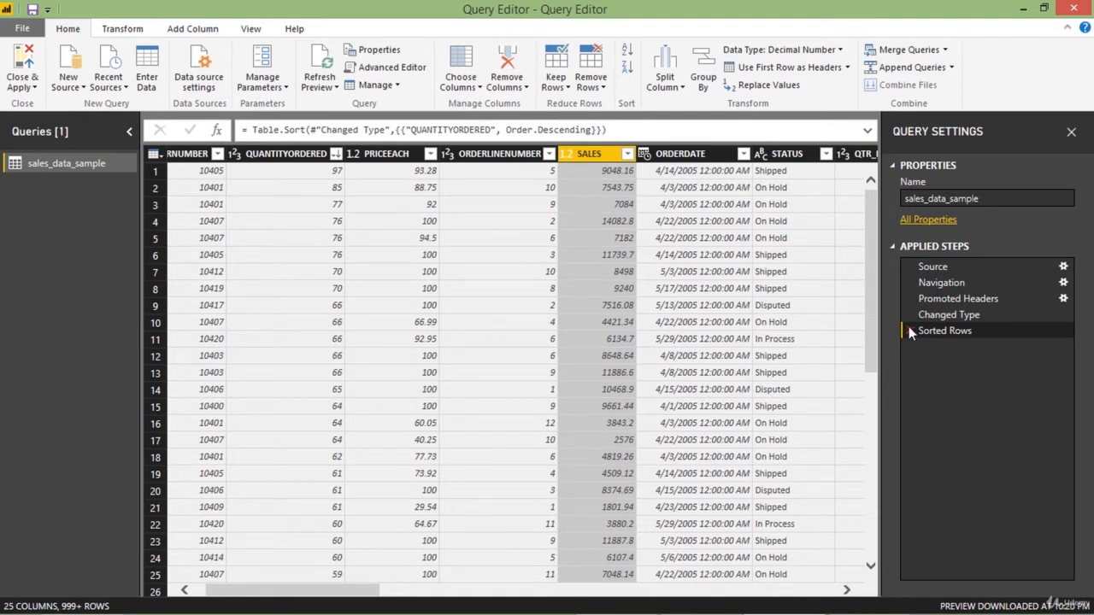
pyautogui.click(910, 331)
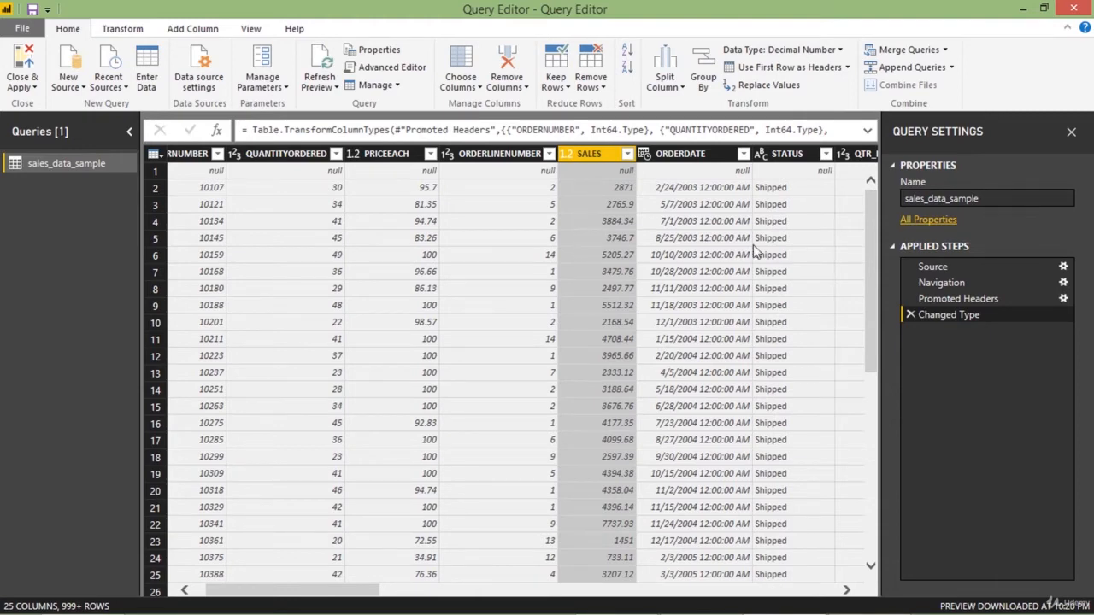
# - Review the table at the Promoted Headers, Navigation and Source applied steps, and return to Changed Type
pyautogui.click(936, 298)
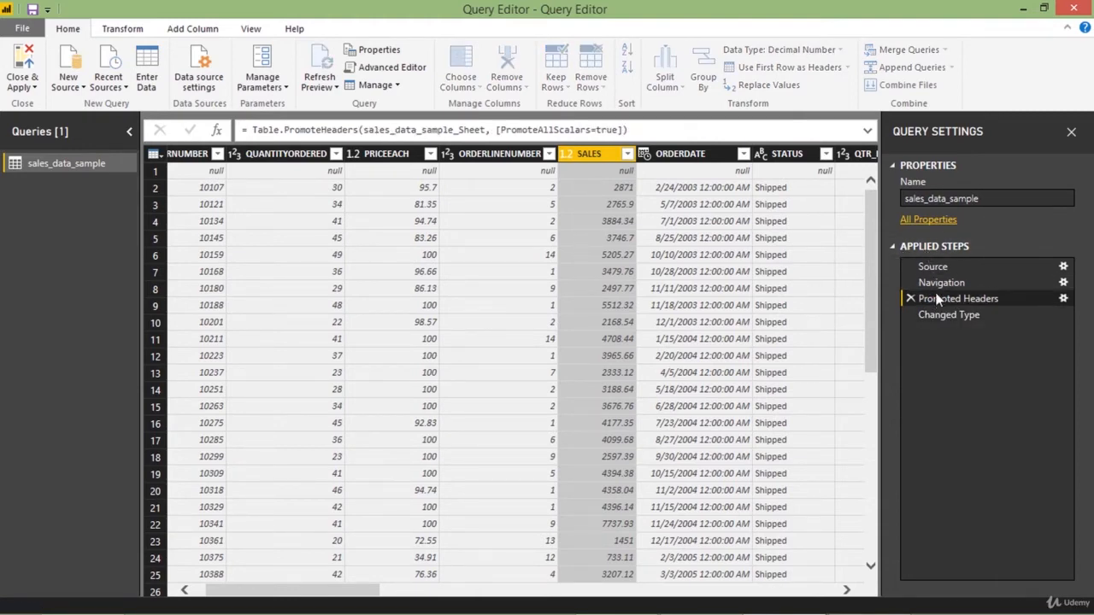
pyautogui.click(936, 283)
pyautogui.click(927, 267)
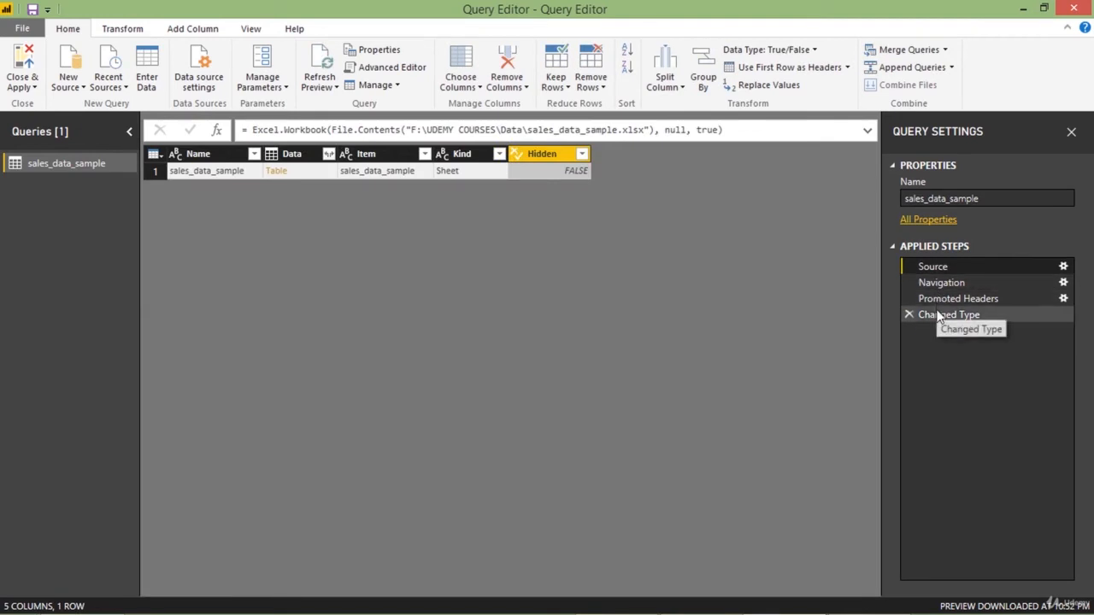
pyautogui.click(939, 316)
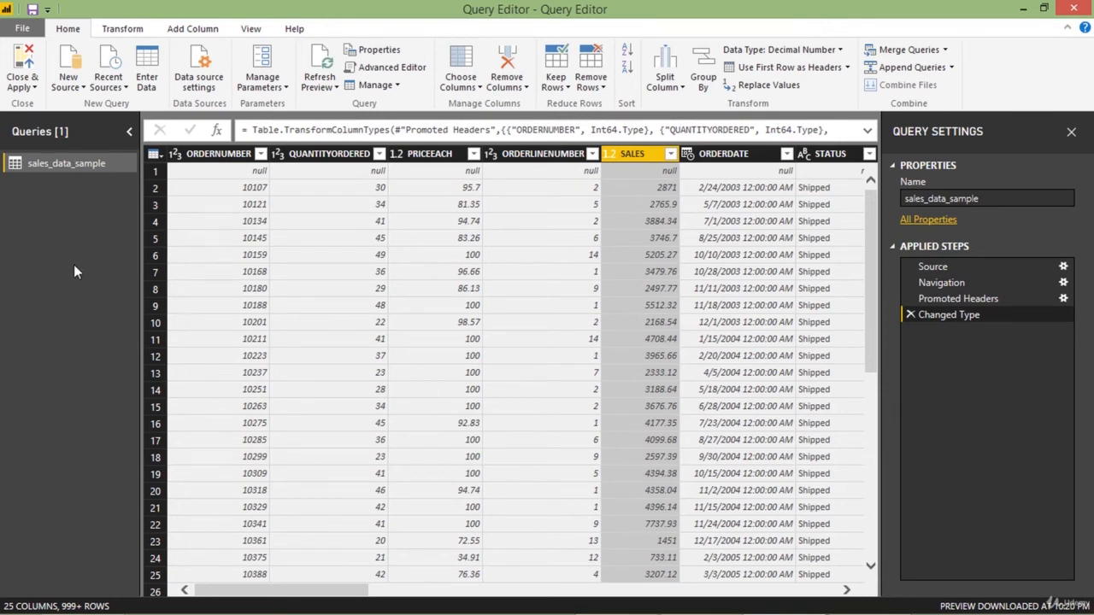
# - Rename the query as Sales Data
pyautogui.click(998, 194)
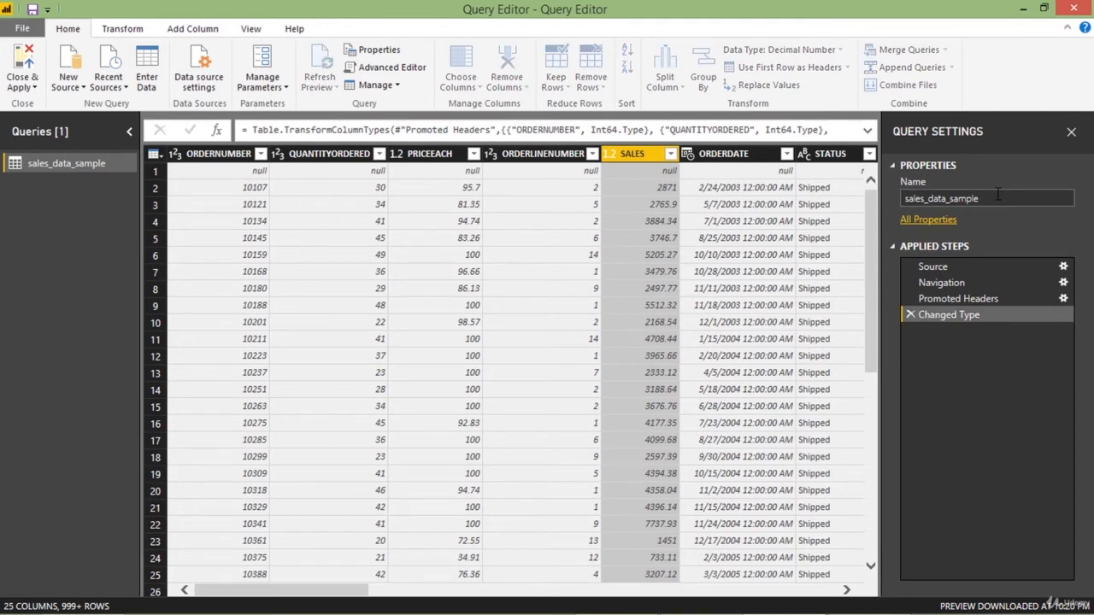
pyautogui.doubleClick(998, 194)
pyautogui.write('Sales Data')
pyautogui.press('Return')
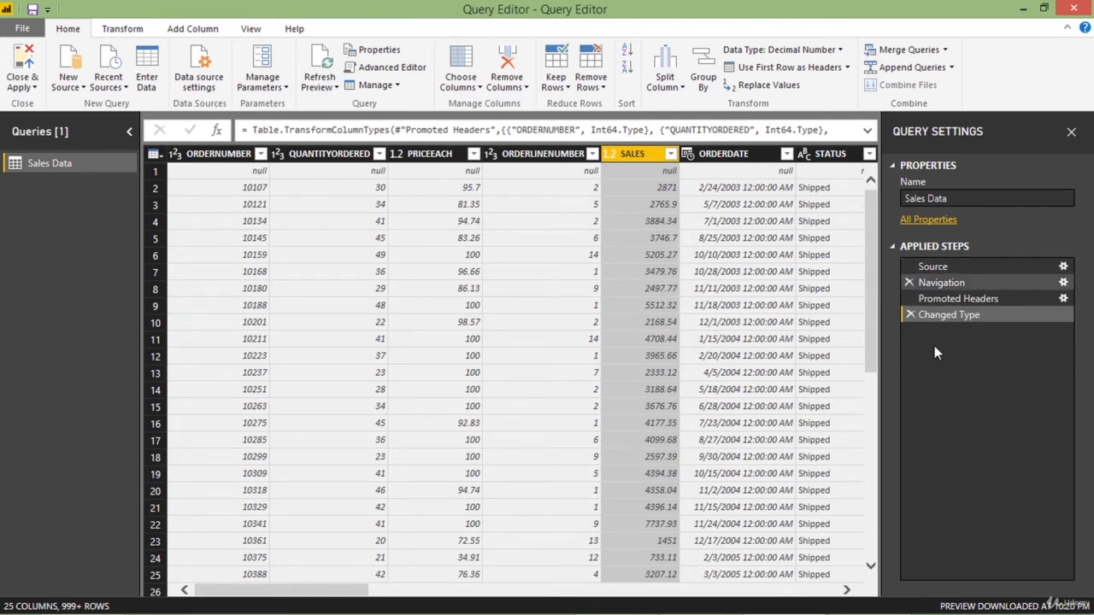
# - Open the Sales Data query's code in the Advanced Editor and examine it, highlighting the Source line
pyautogui.click(393, 67)
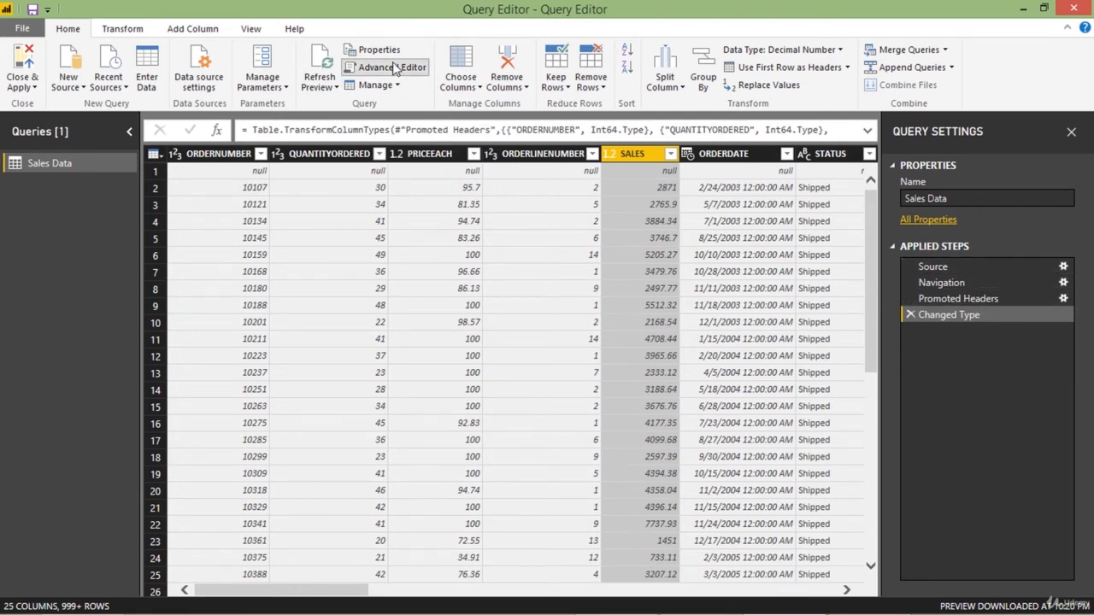
pyautogui.click(1043, 8)
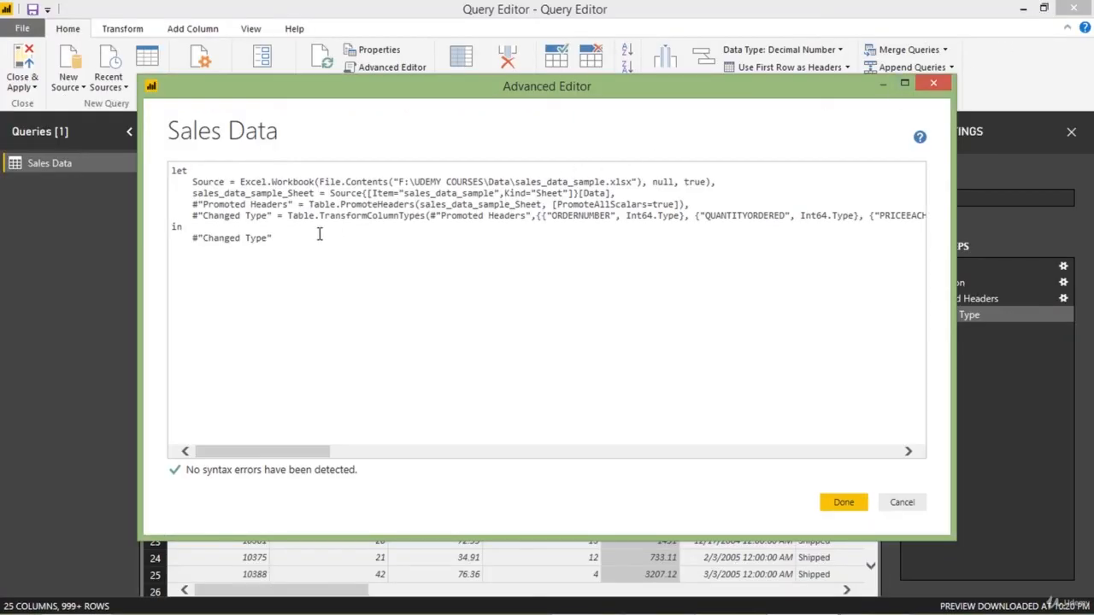
pyautogui.moveTo(339, 242); pyautogui.dragTo(171, 171)
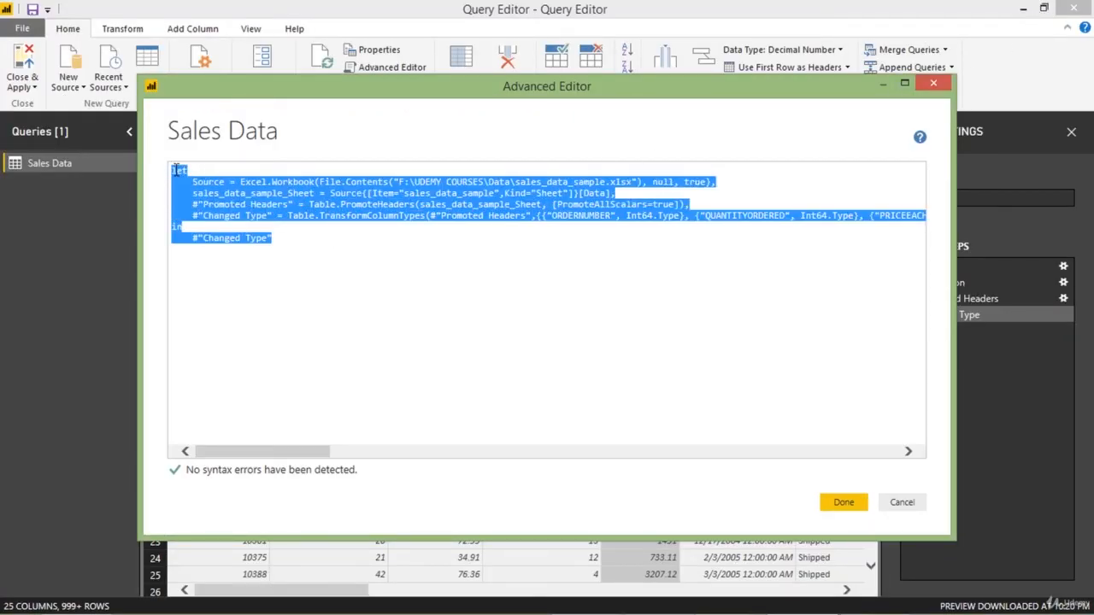
pyautogui.click(294, 208)
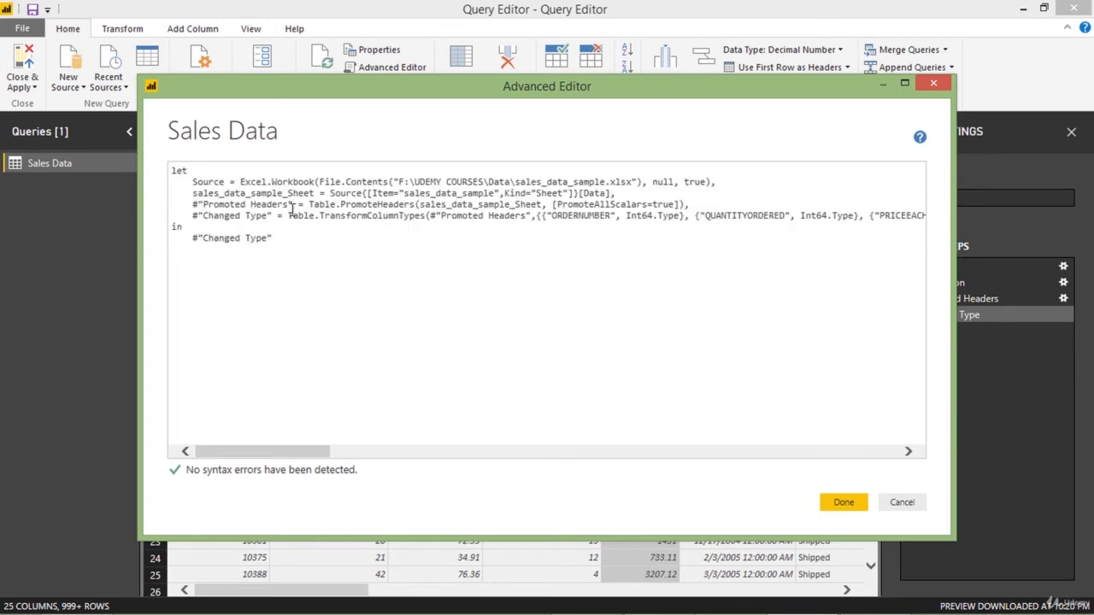
pyautogui.moveTo(193, 182); pyautogui.dragTo(714, 182)
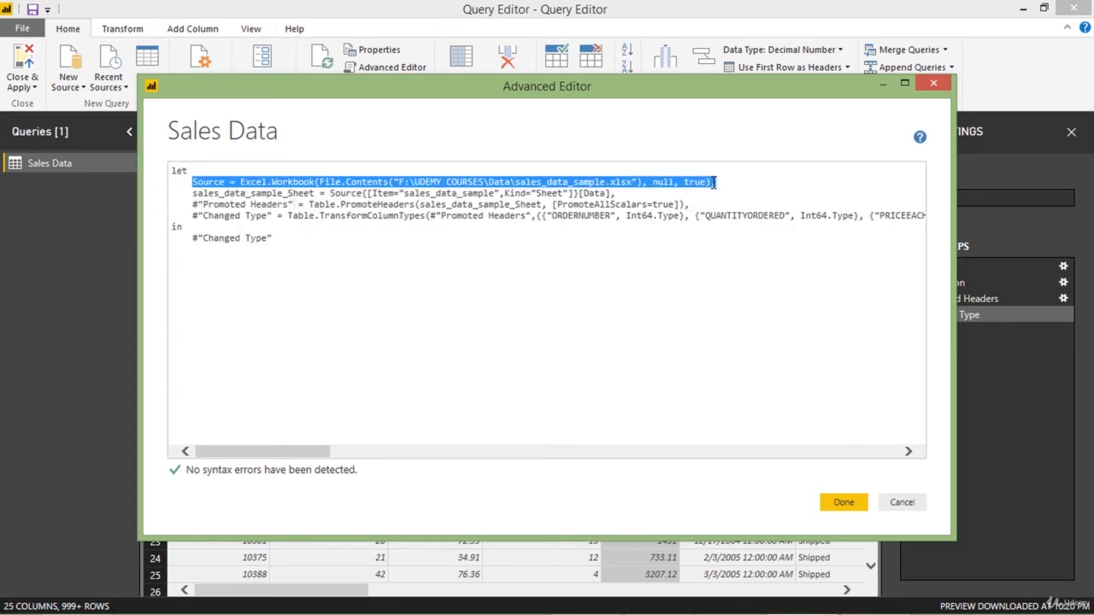
# - Examine the Changed Type line, highlight the Sales Data query's entire code from let to the final line, and close the Advanced Editor
pyautogui.click(219, 216)
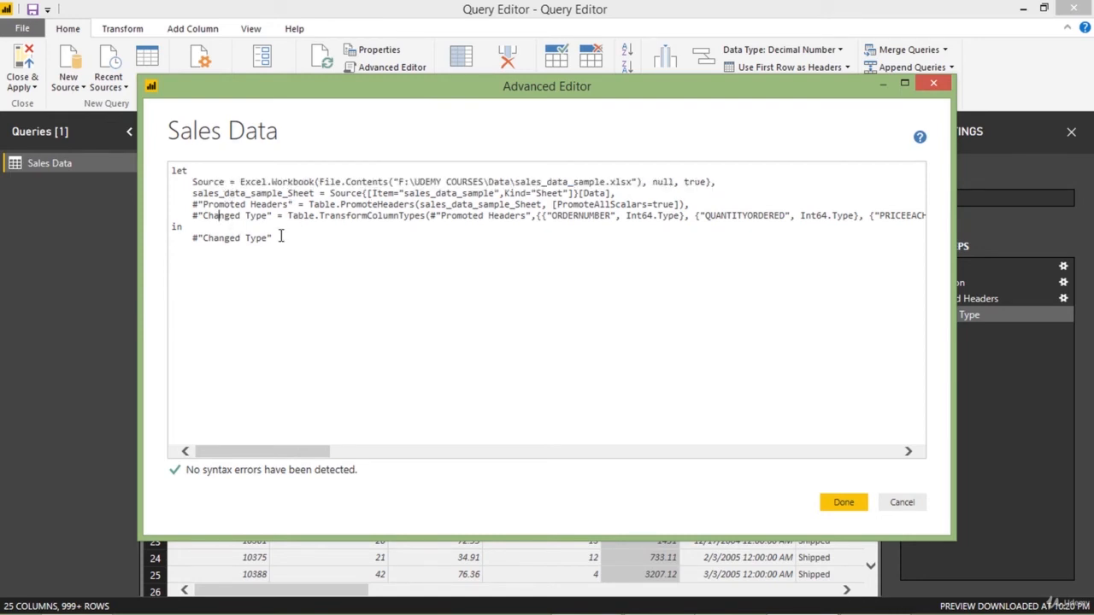
pyautogui.moveTo(274, 238); pyautogui.dragTo(167, 179)
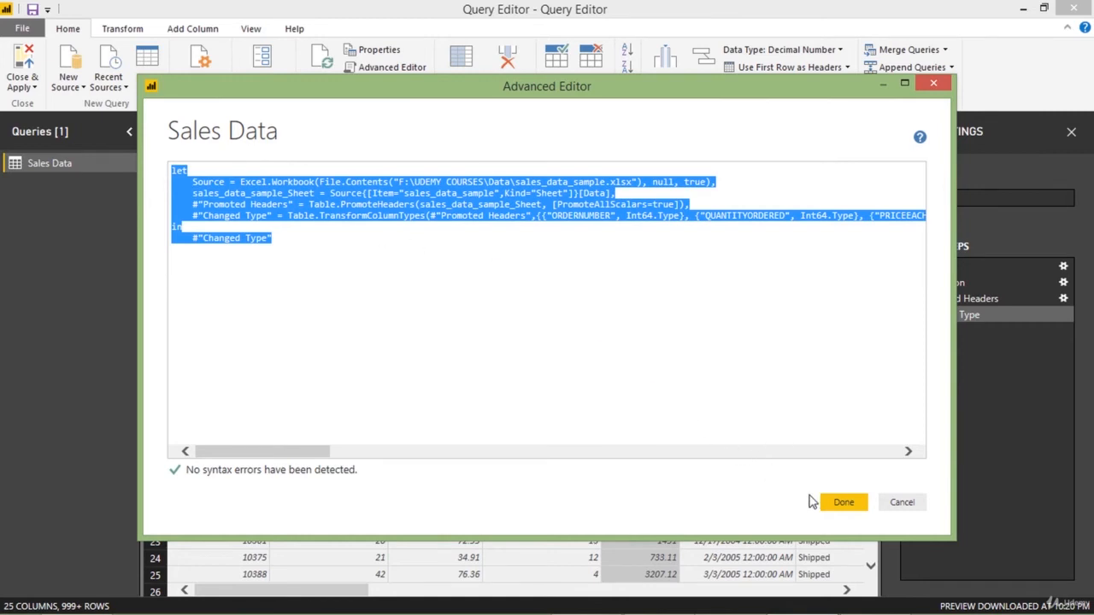
pyautogui.click(858, 503)
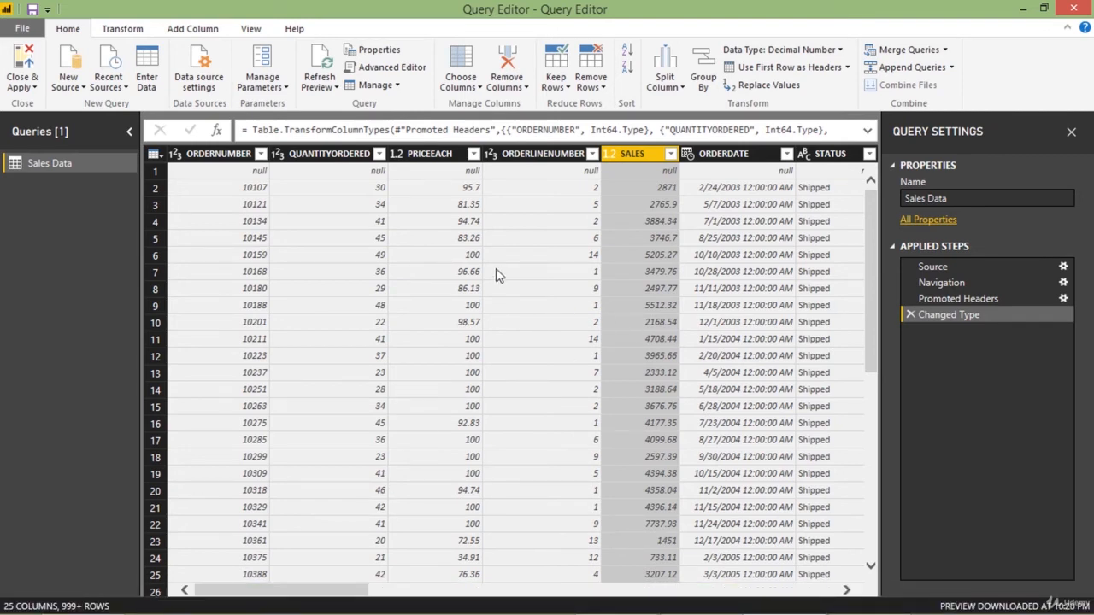
# - Refresh the Sales Data query's preview twice and look through its columns from ORDERNUMBER across to CITY
pyautogui.click(326, 88)
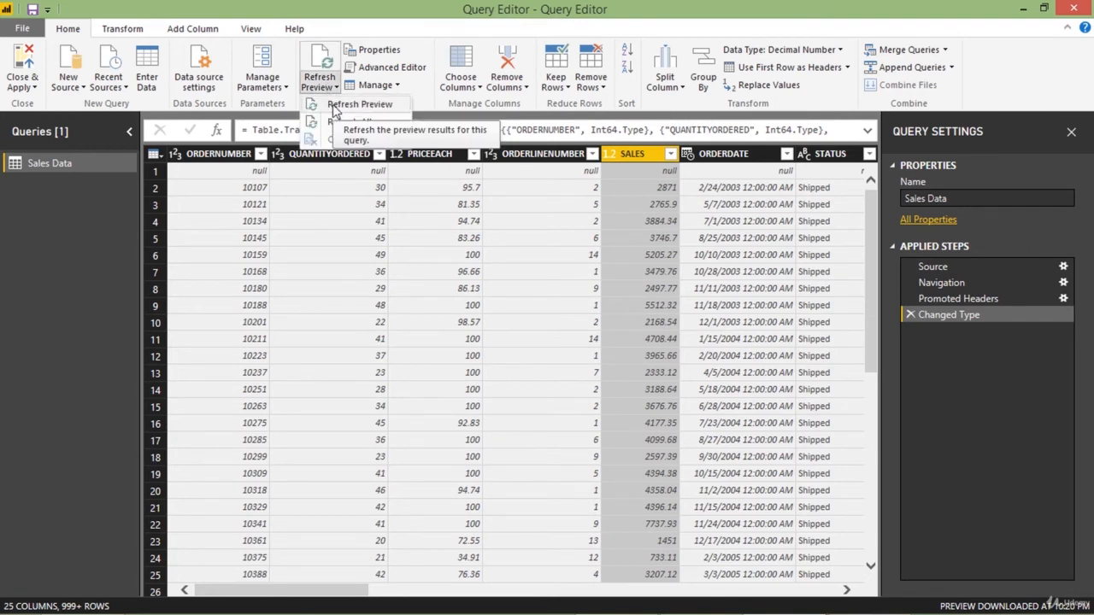
pyautogui.click(332, 104)
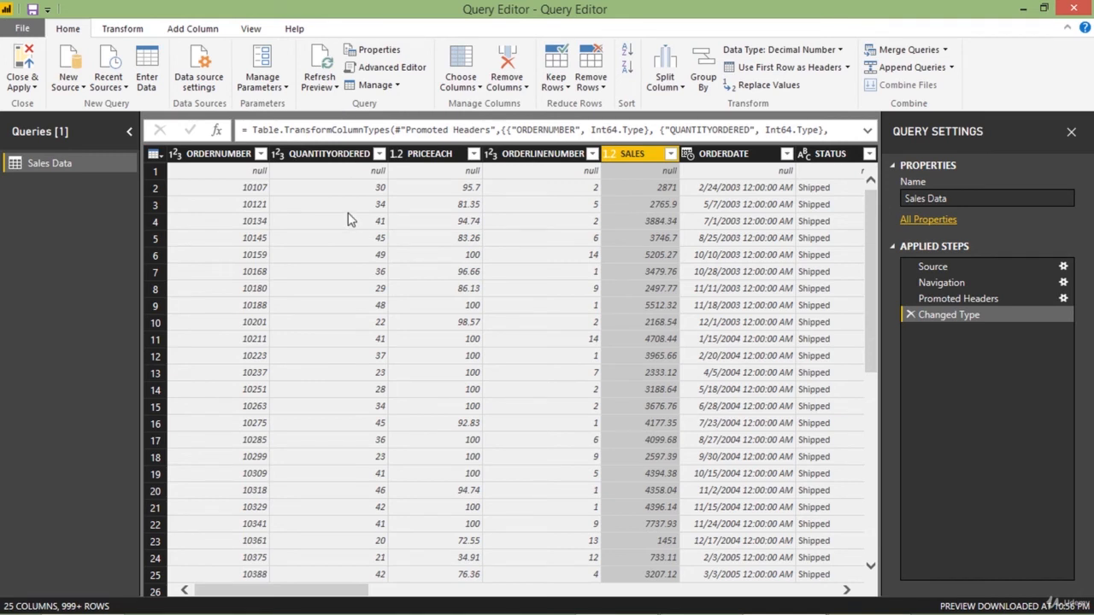
pyautogui.moveTo(334, 593); pyautogui.dragTo(437, 593)
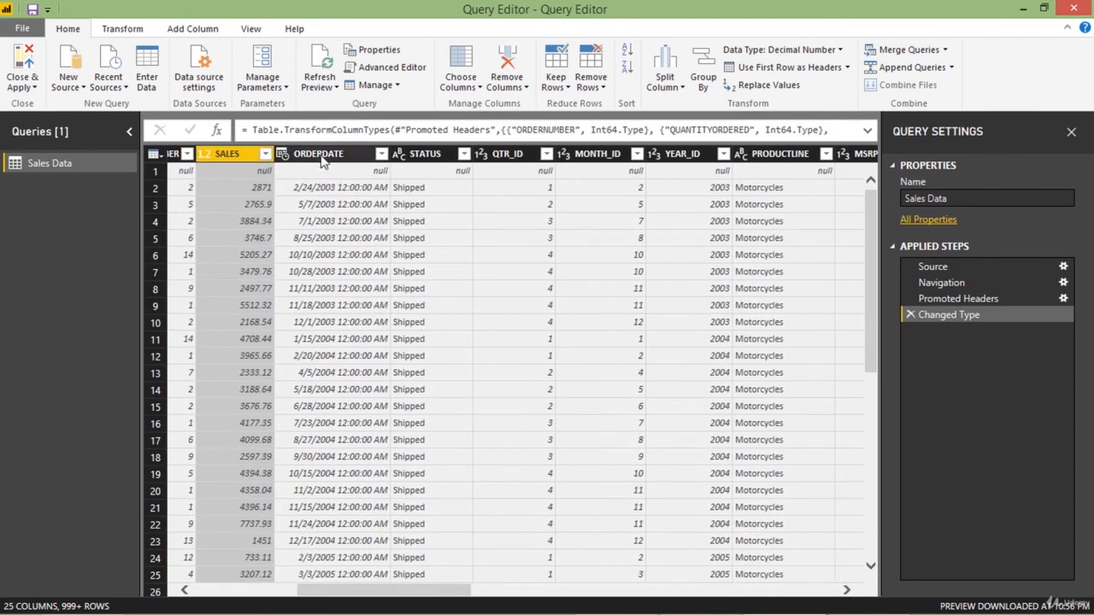
pyautogui.click(327, 85)
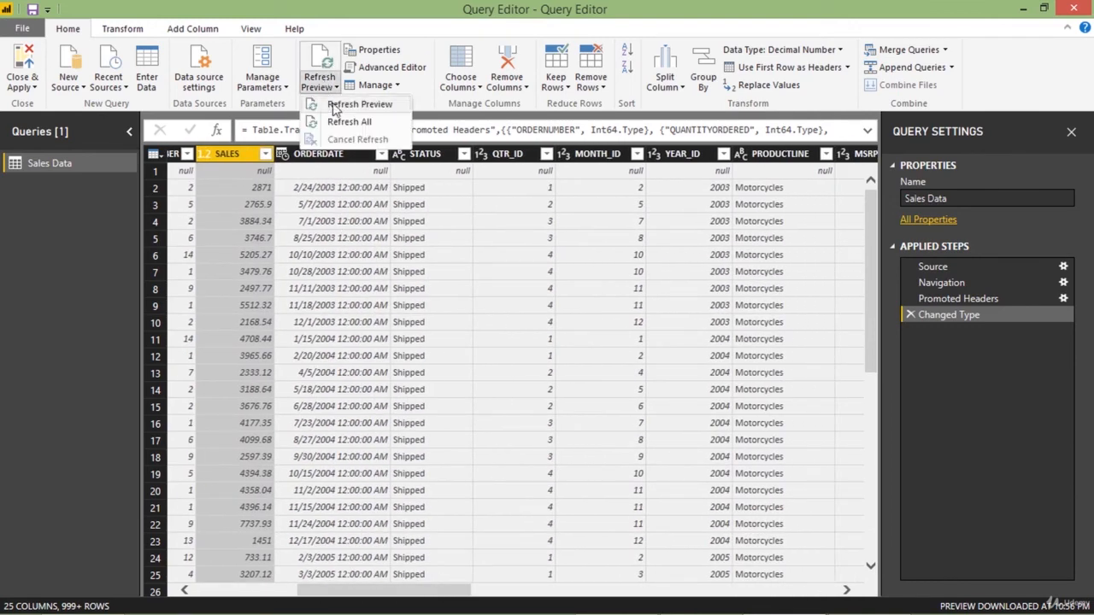
pyautogui.click(333, 104)
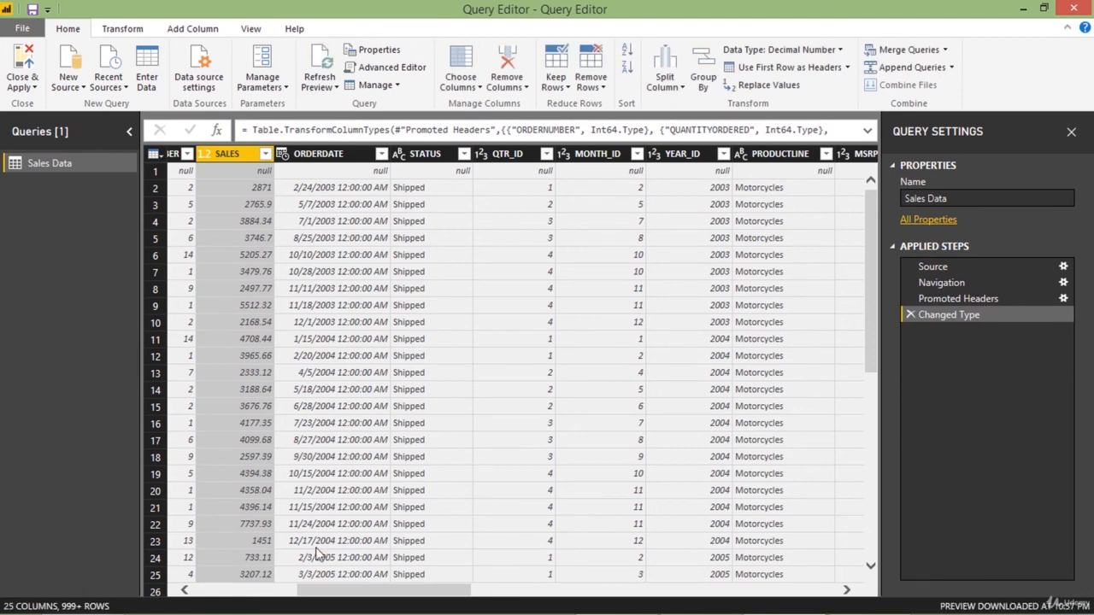
pyautogui.moveTo(348, 592); pyautogui.dragTo(492, 594)
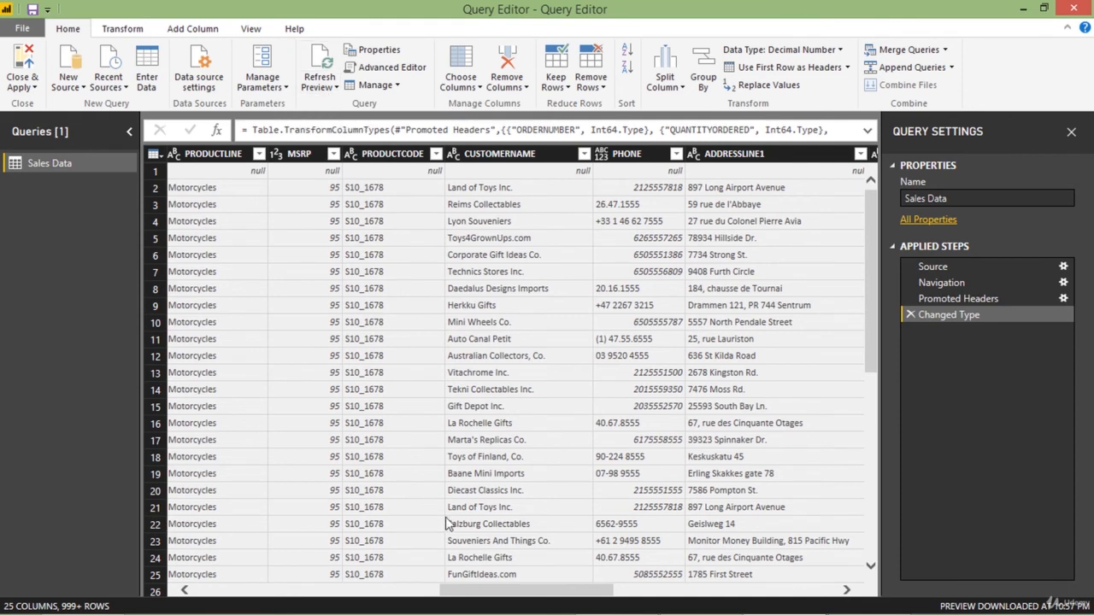
pyautogui.moveTo(492, 593); pyautogui.dragTo(549, 592)
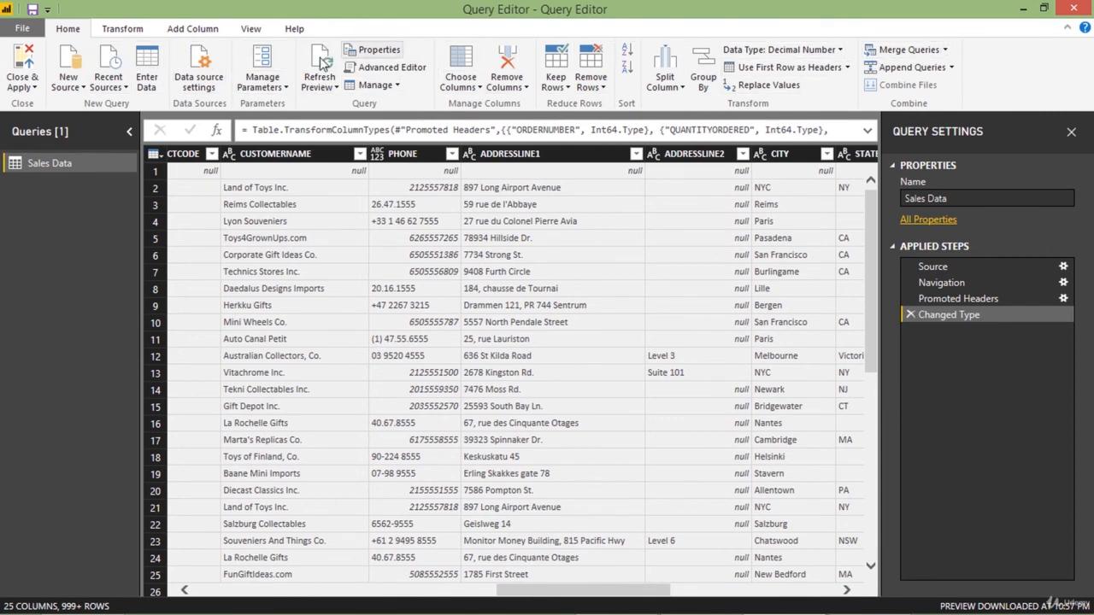
pyautogui.click(119, 33)
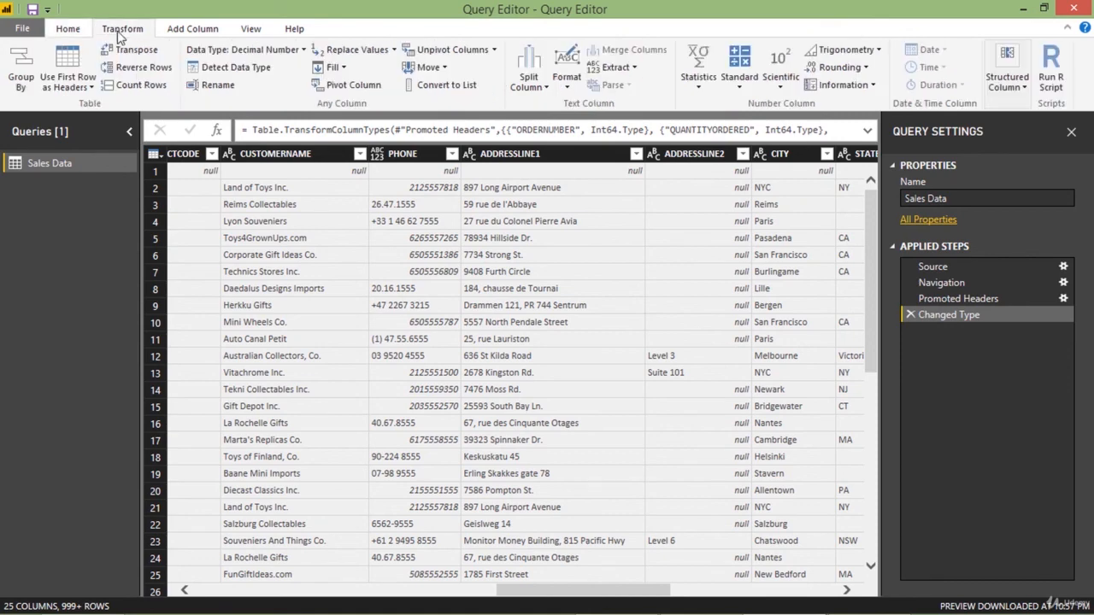
pyautogui.click(171, 34)
pyautogui.click(249, 35)
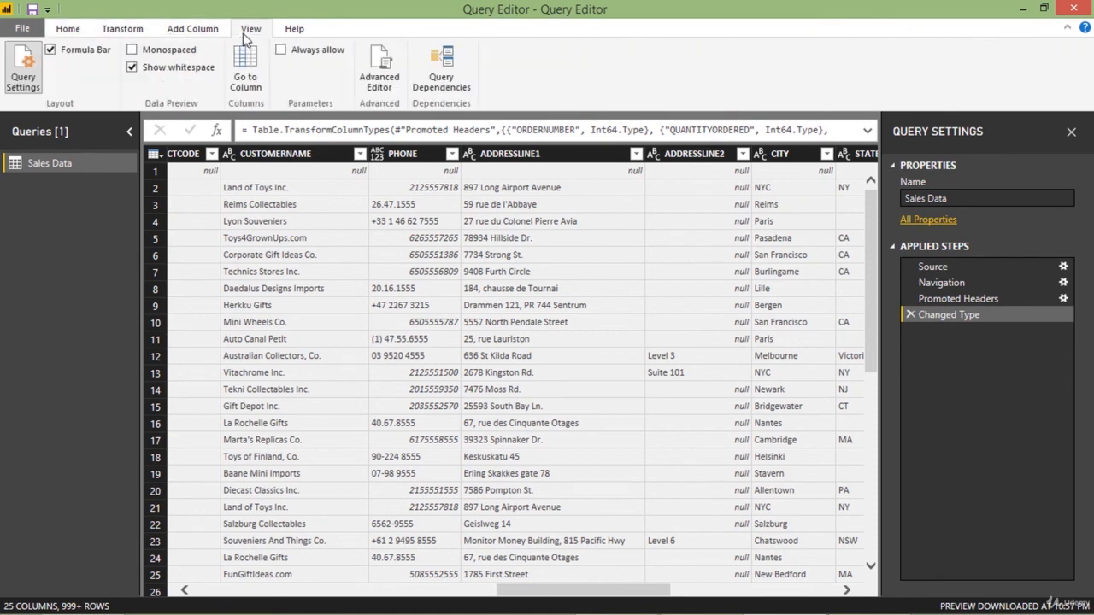
pyautogui.click(292, 30)
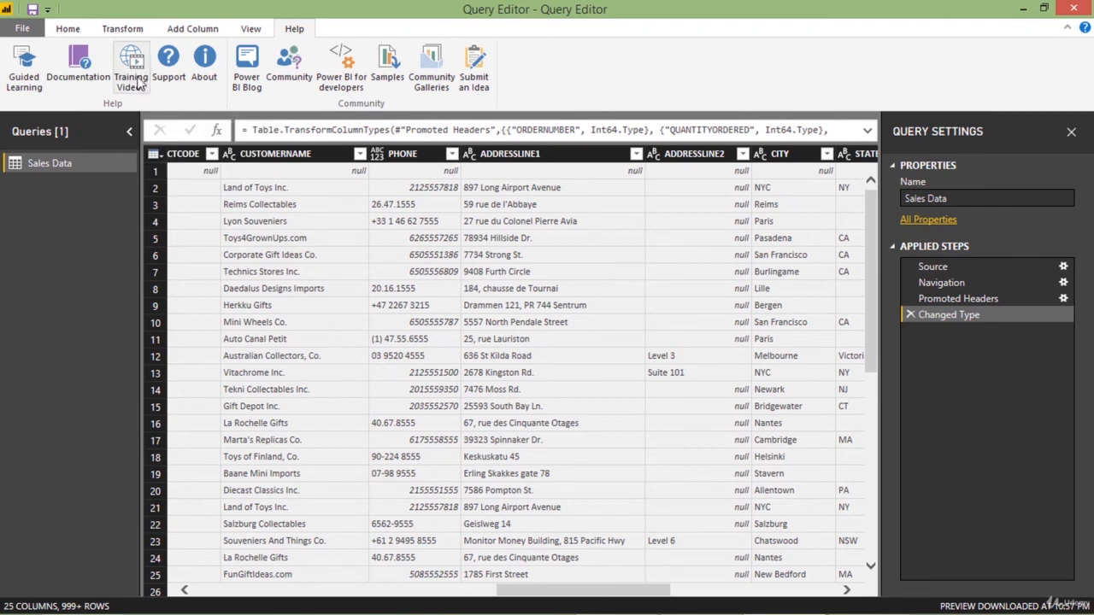
pyautogui.click(71, 30)
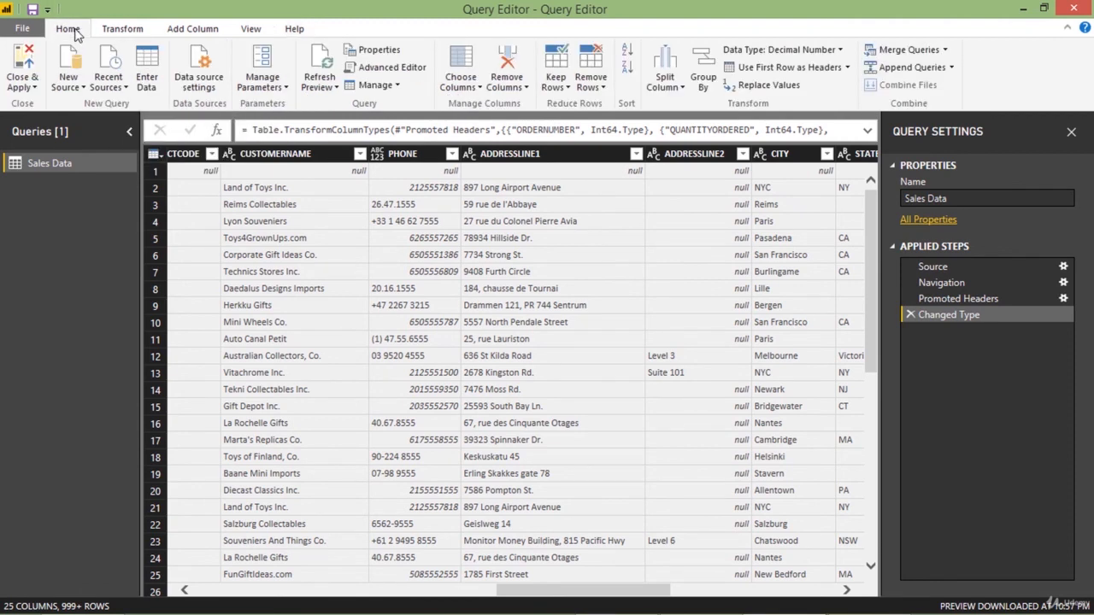